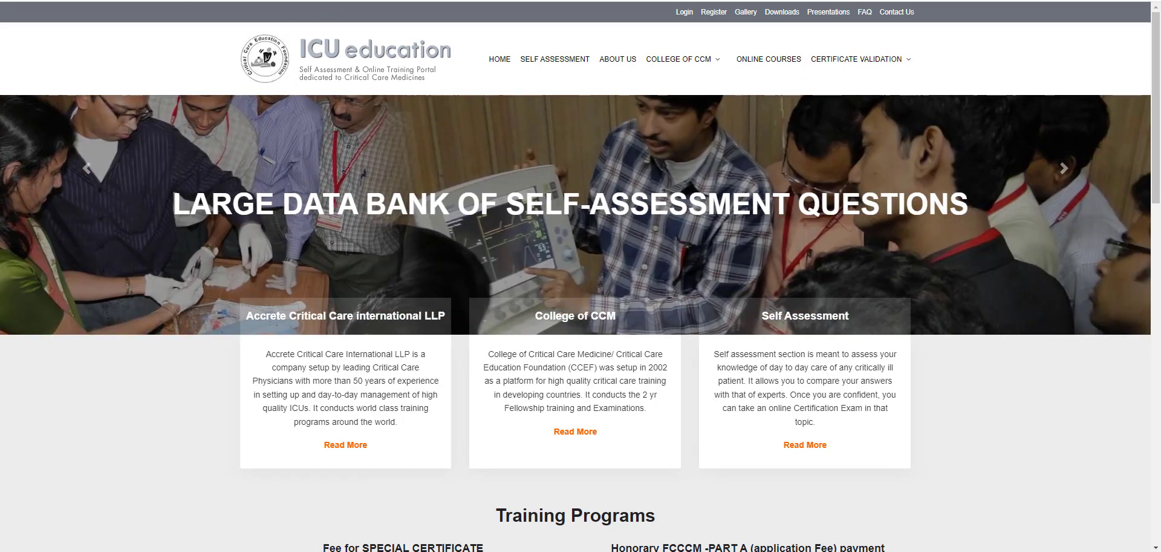
- On the registration page, enter the user's first, middle and last name and a chosen user ID
left_click(715, 12)
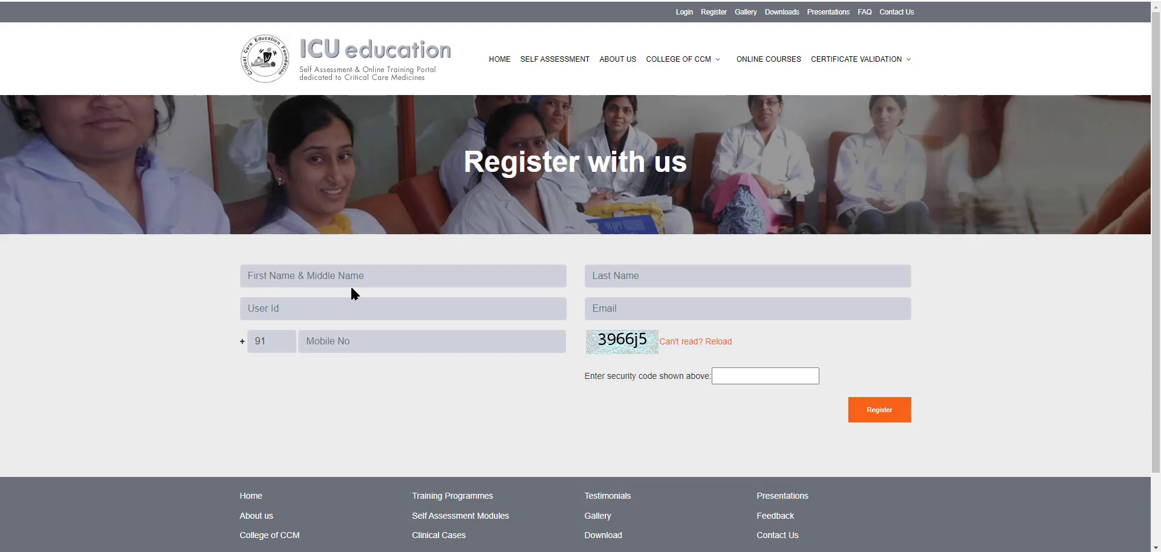
left_click(270, 278)
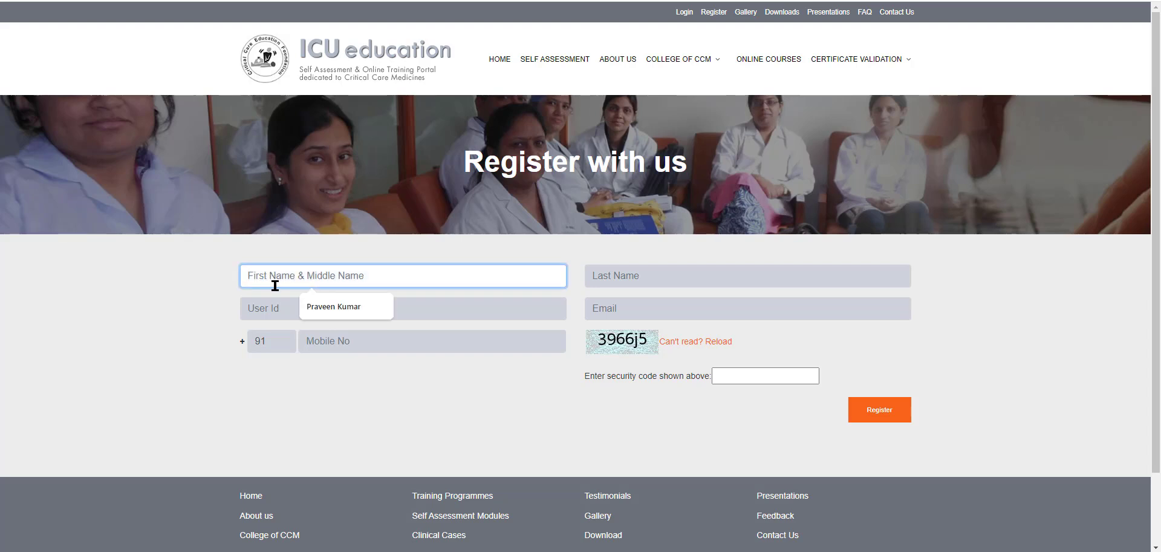
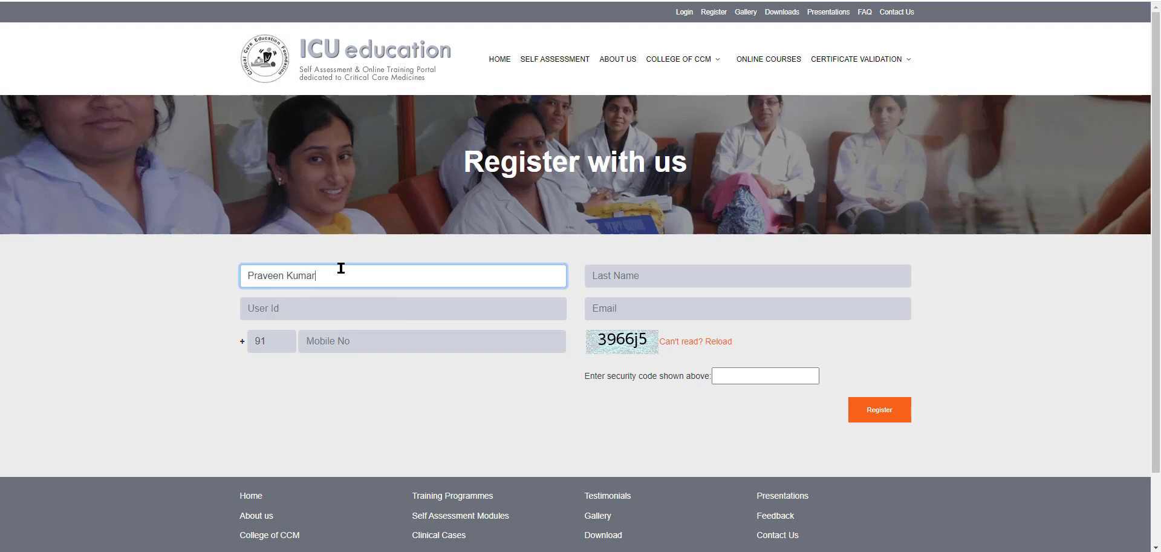
left_click(608, 276)
type("Jai")
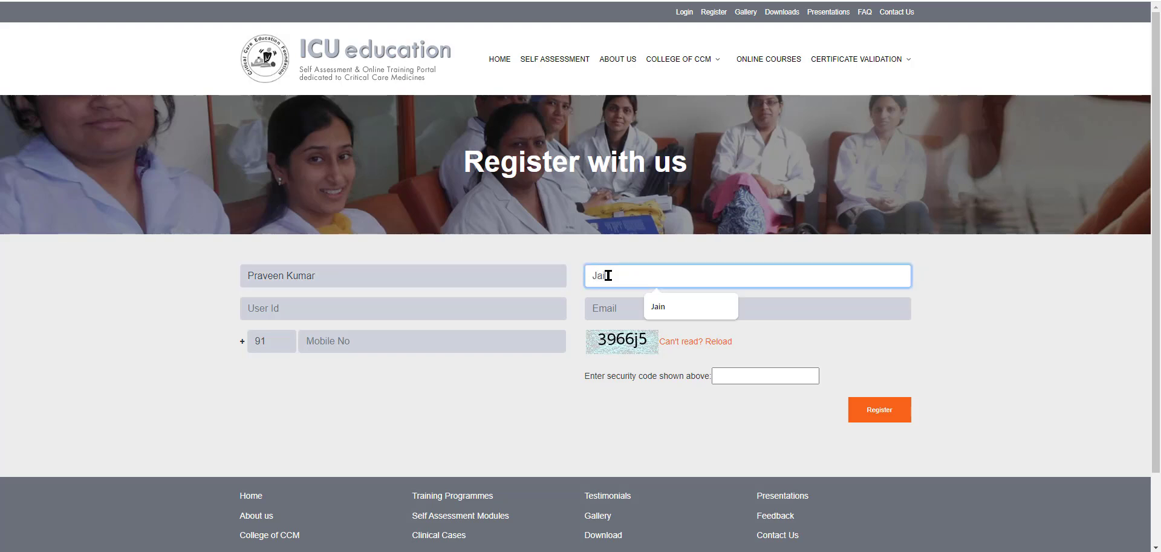
type("n")
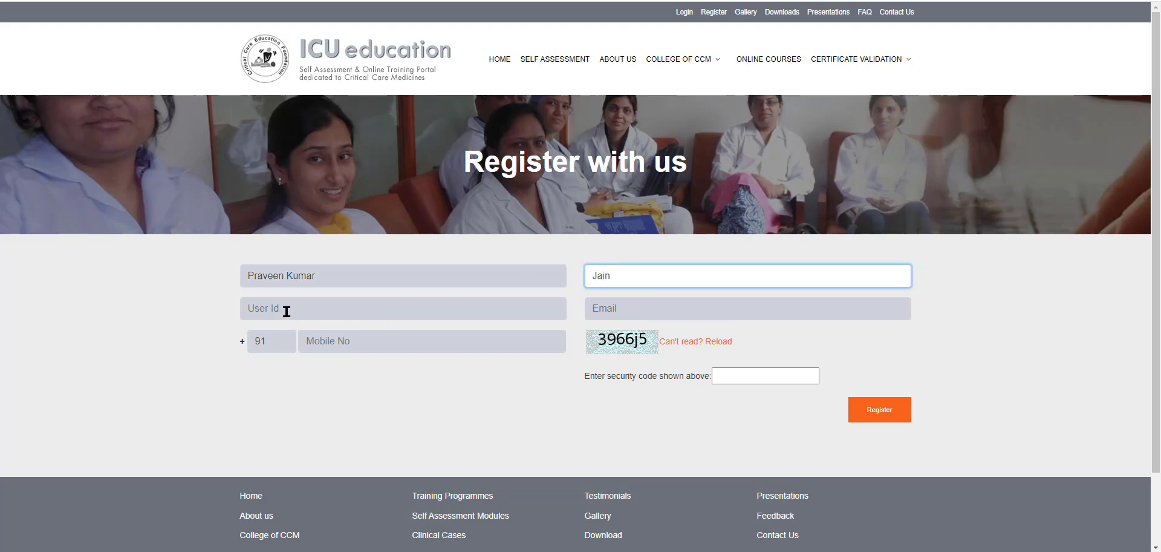
left_click(288, 312)
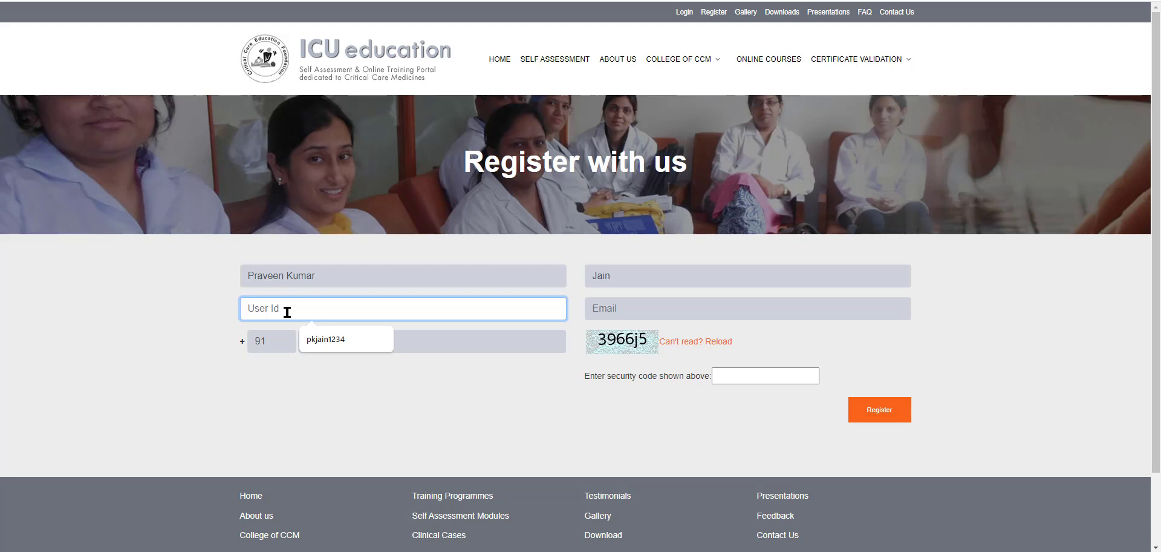
type("d")
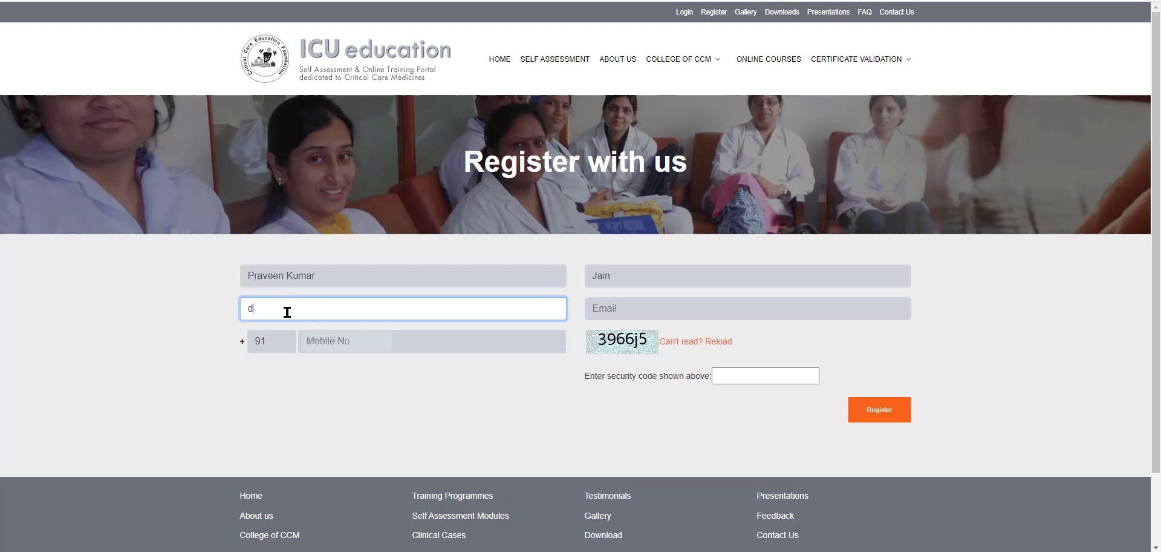
type("oc1234")
left_click_drag(291, 310, 242, 311)
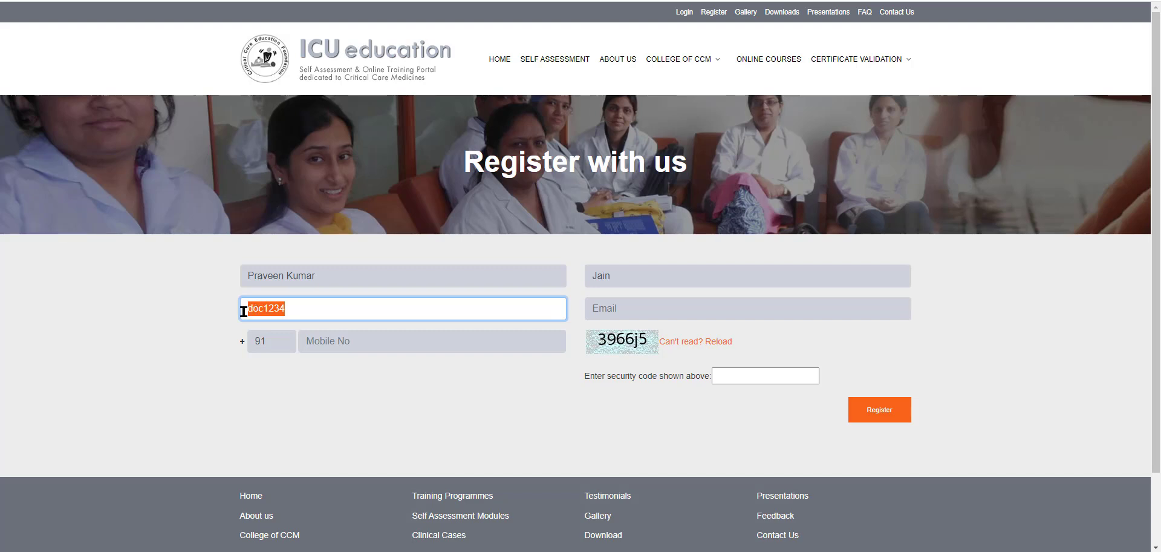
type("doctor1234")
- Fill in the user's e-mail address, mobile number and the displayed security code
left_click(610, 309)
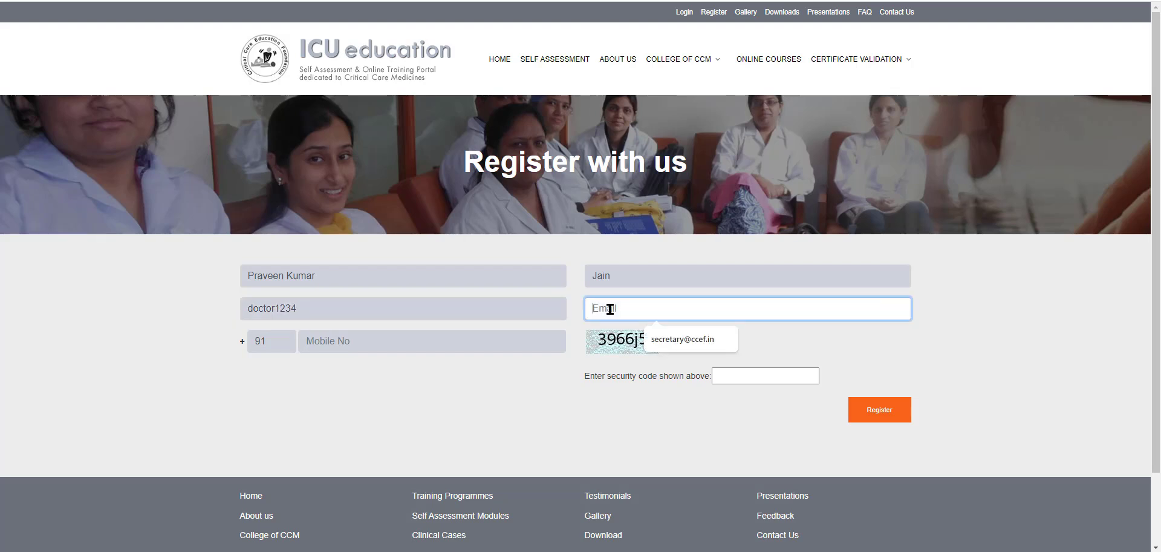
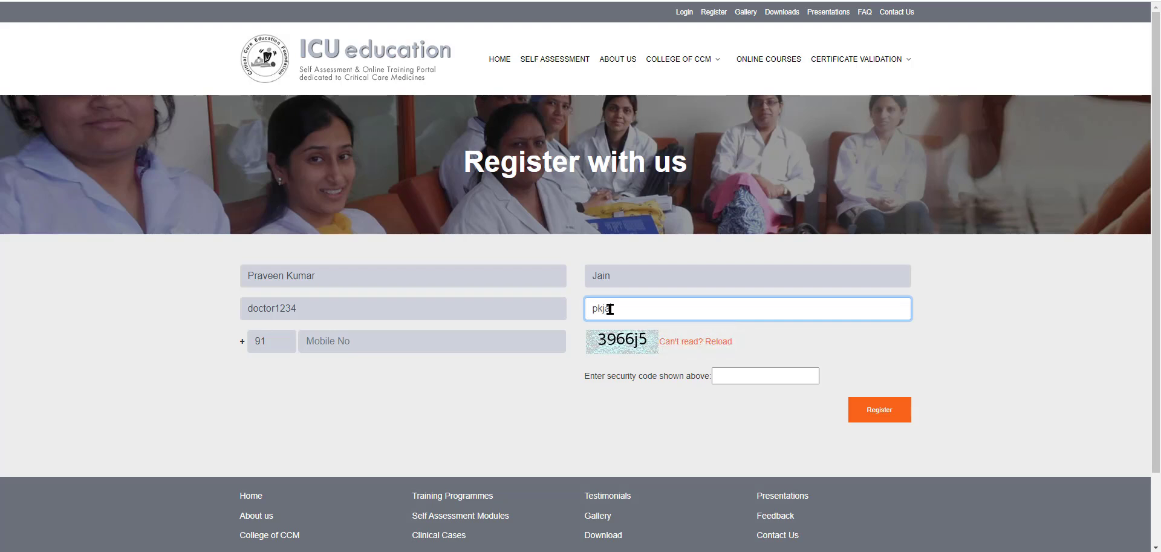
left_click(361, 344)
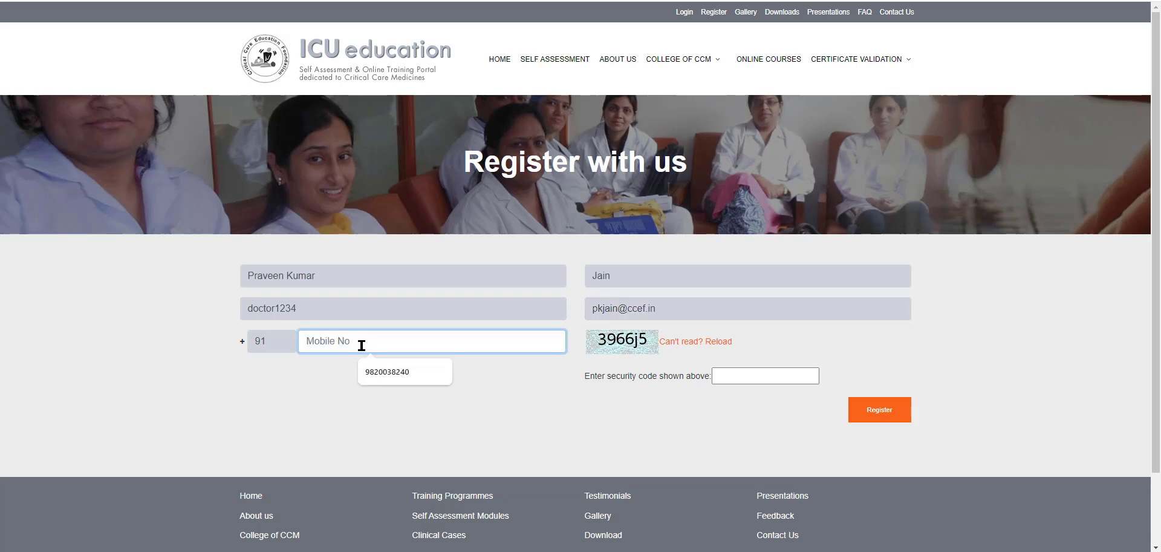
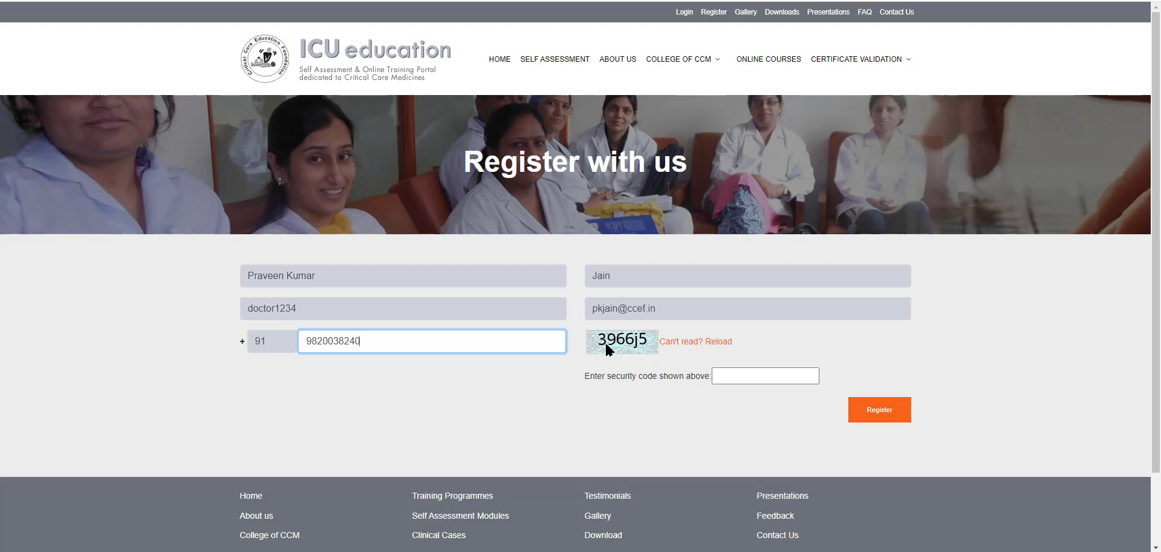
left_click(729, 376)
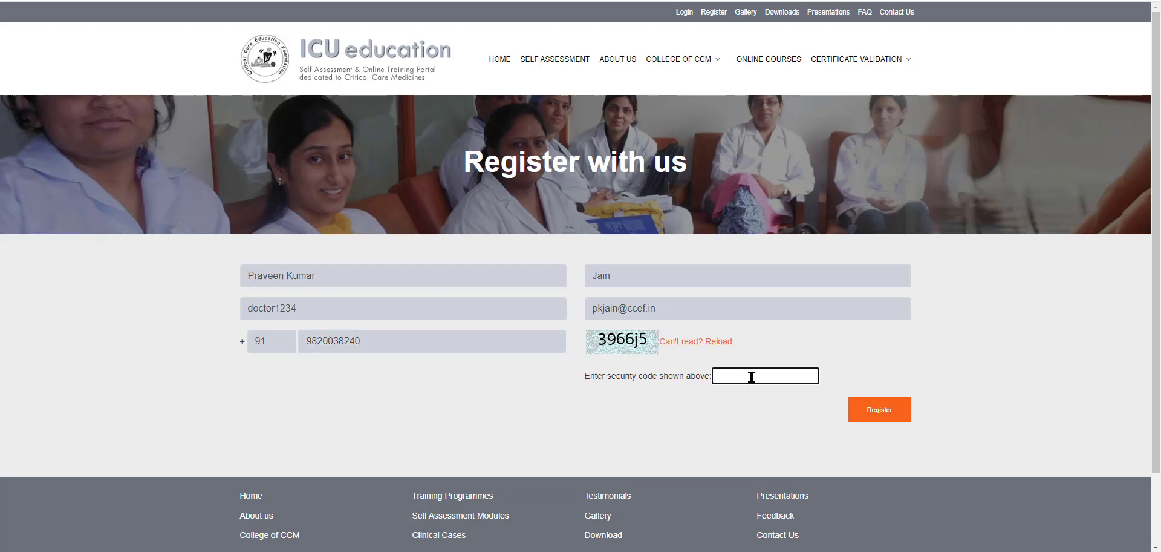
type("3966j5")
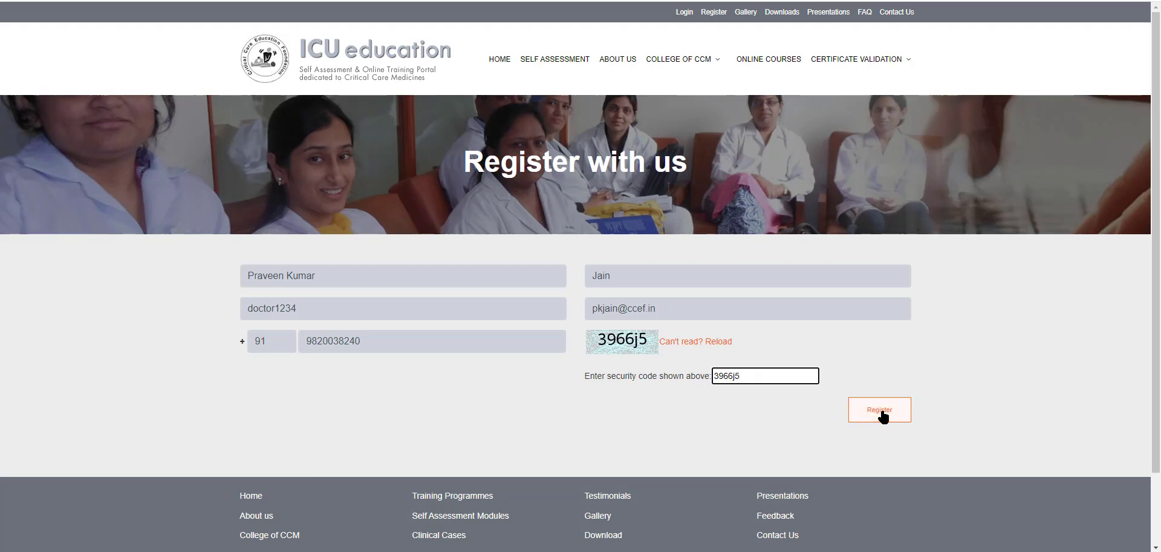
- Submit the registration form to reach the Thank you page
left_click(882, 416)
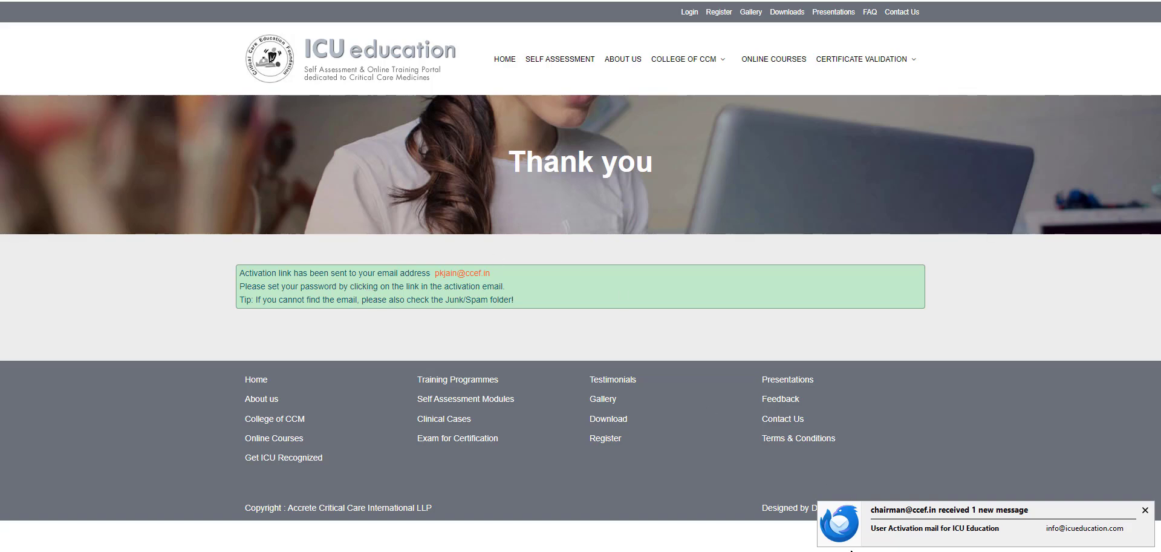
- Open the ICU Education User Activation mail in Thunderbird and follow its Activate link
left_click(838, 535)
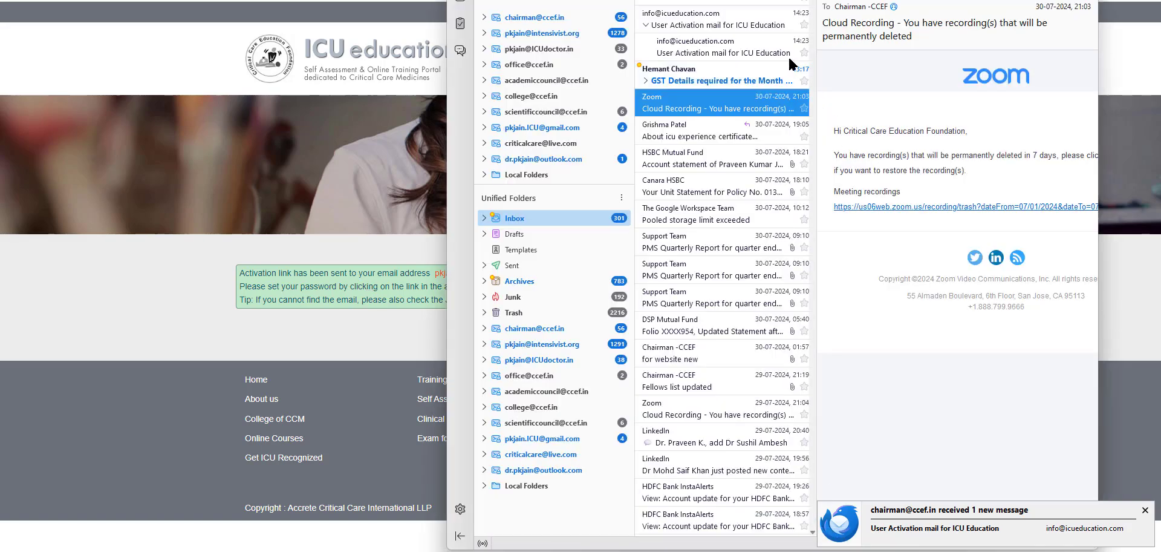
left_click(711, 2)
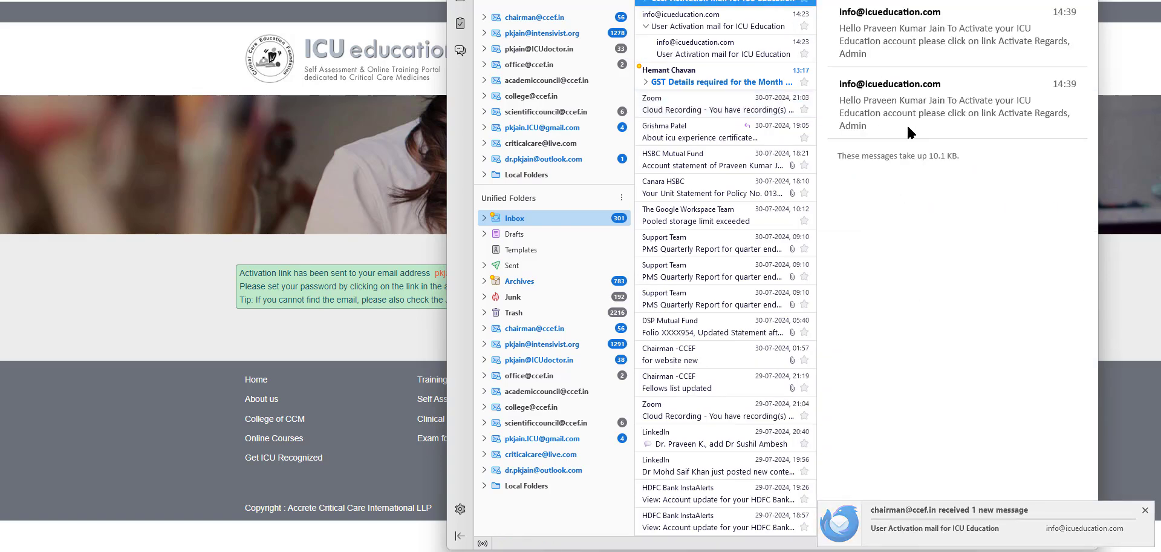
left_click(909, 15)
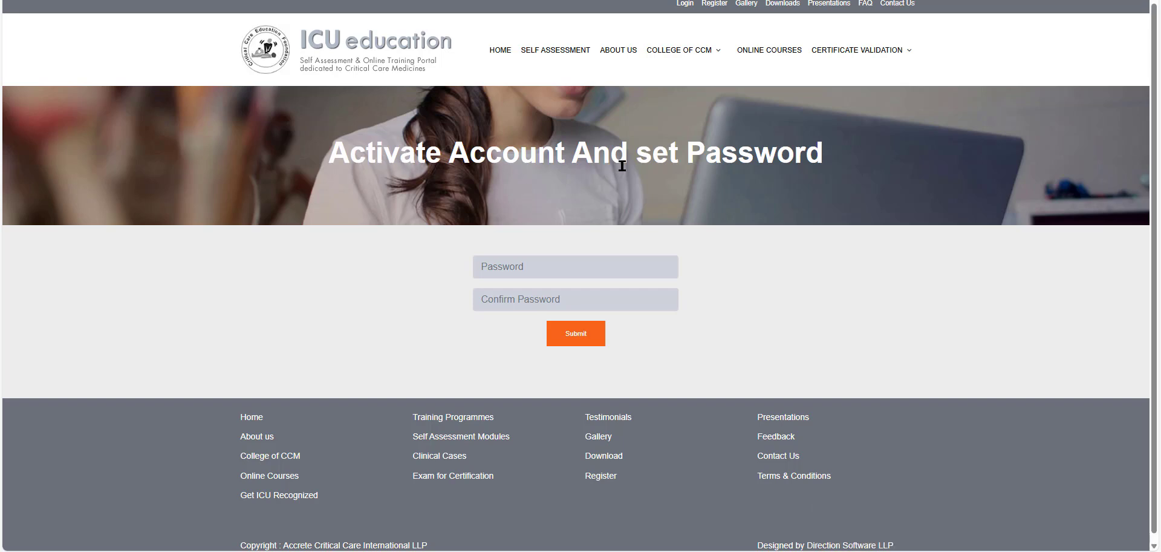
- Enter the new account password in Password and Confirm Password, retyping the first so both match
left_click(514, 267)
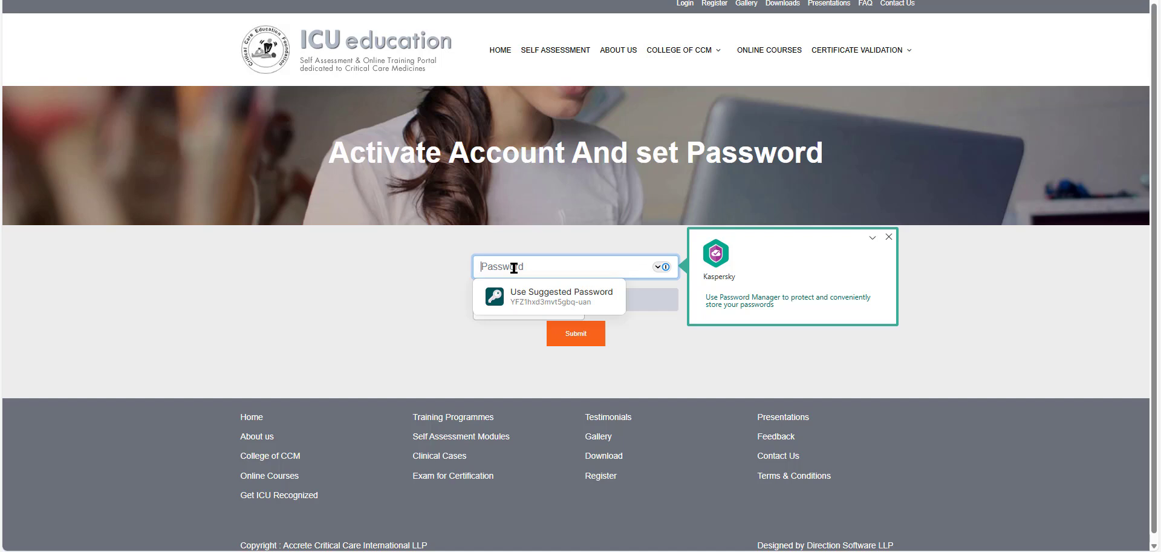
type("••")
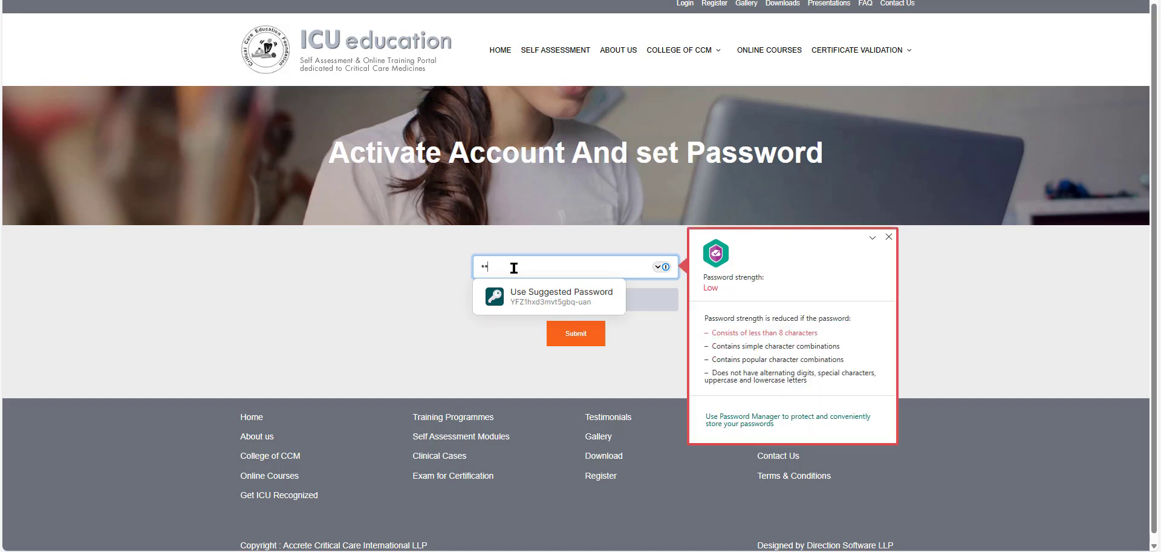
type("•••••••")
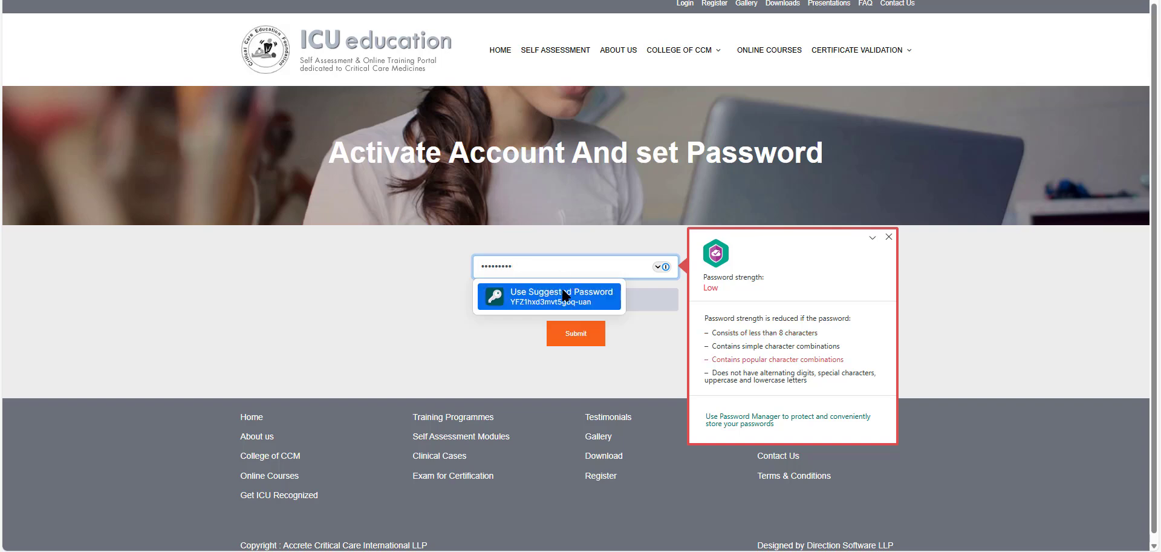
left_click(458, 352)
left_click(495, 291)
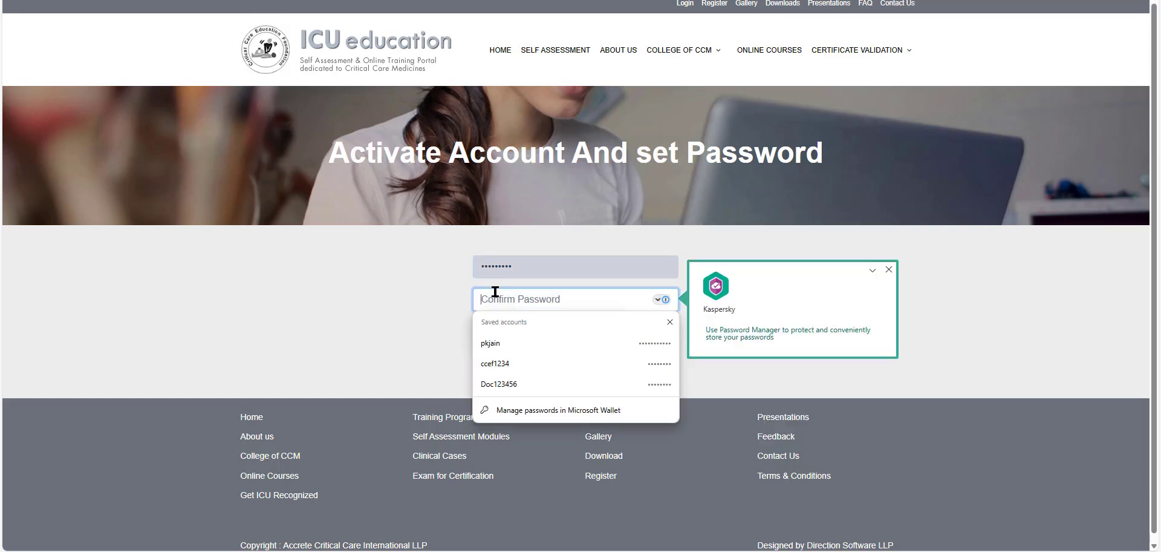
type("••")
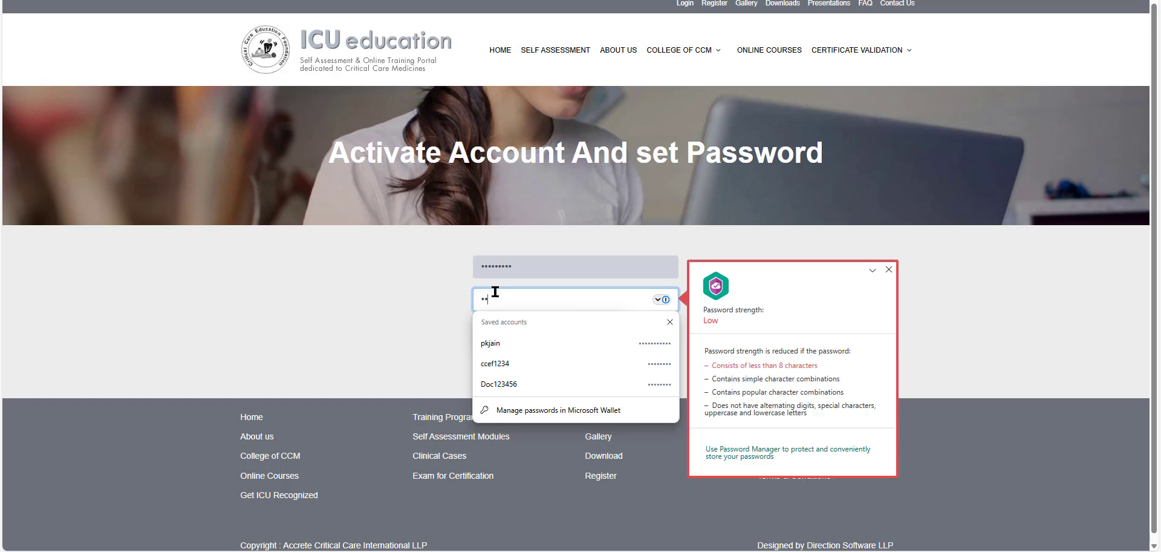
type("•••••••")
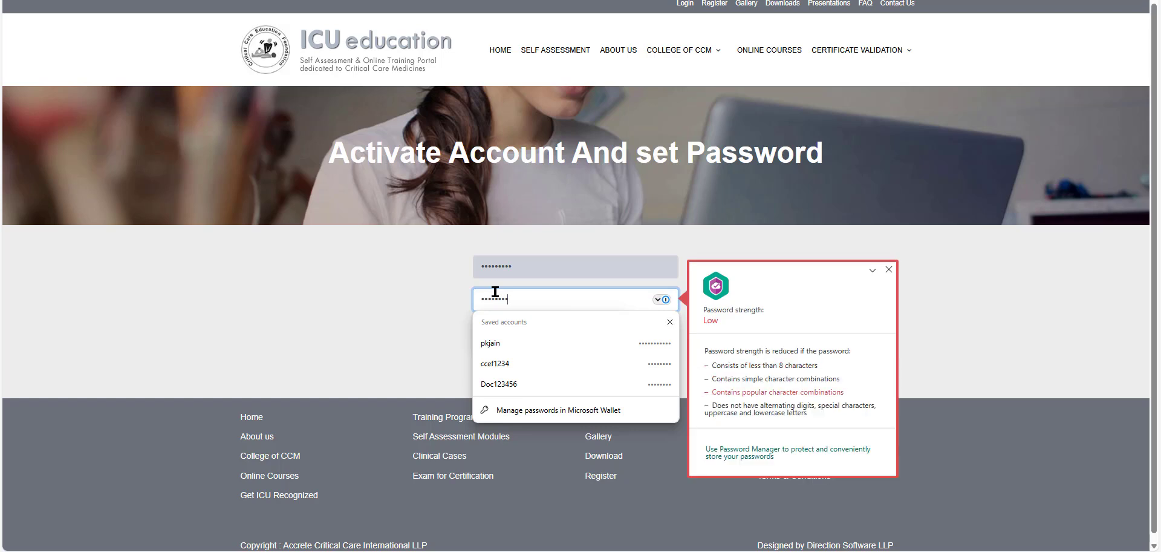
left_click(523, 266)
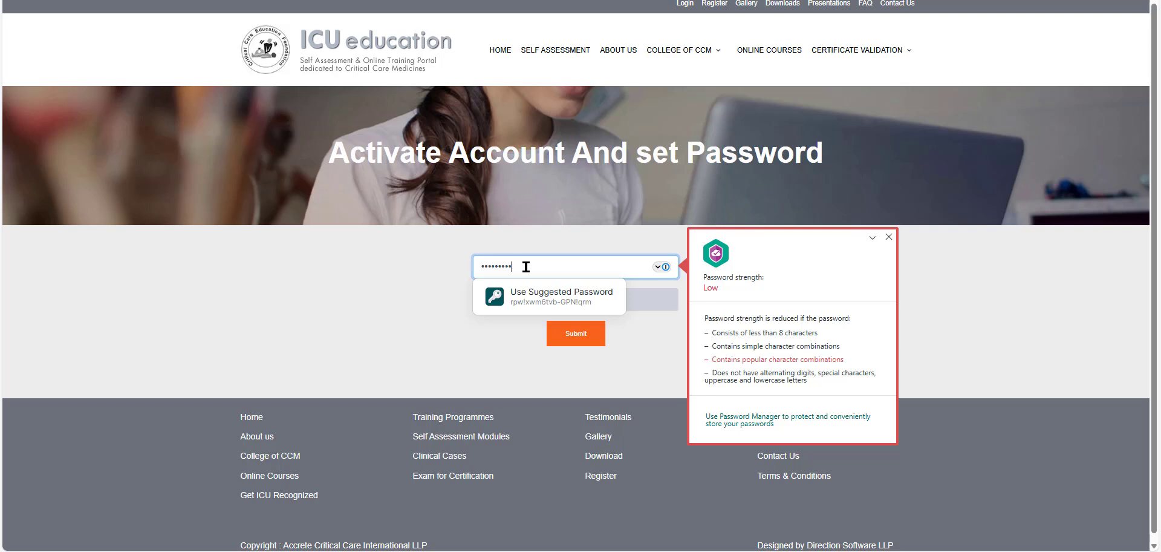
left_click_drag(523, 266, 461, 271)
key("BackSpace")
type("••")
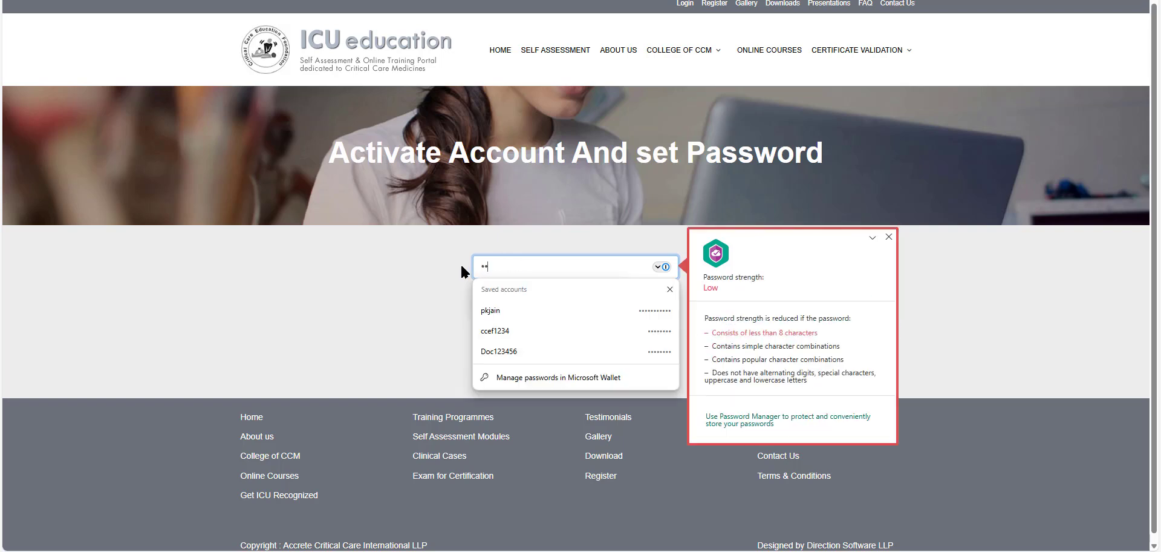
type("•••••••")
left_click(394, 282)
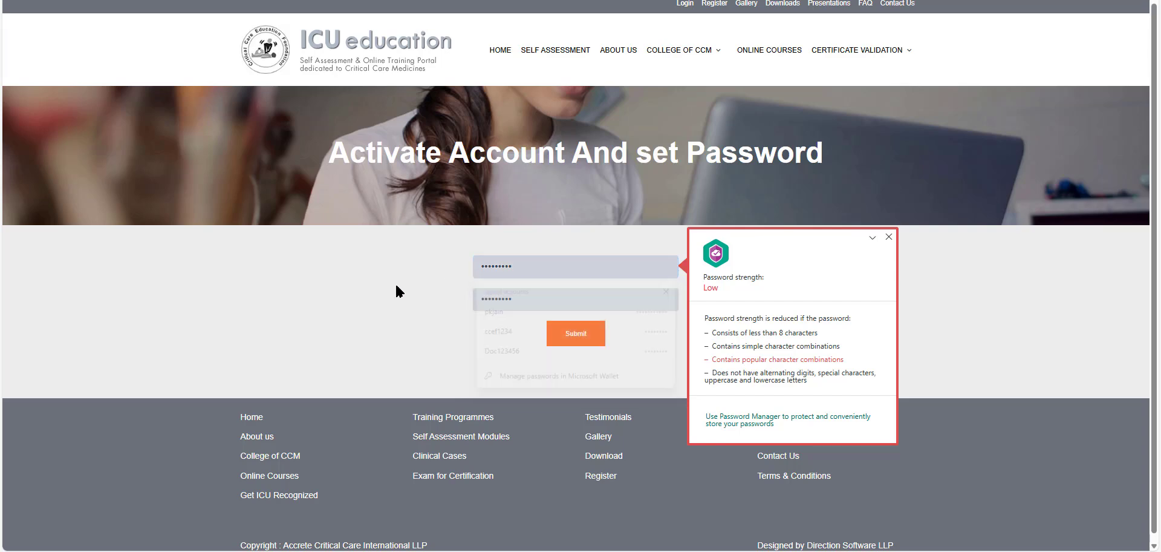
- Activate the account, then attempt a login with the new user ID and an incomplete password
left_click(589, 338)
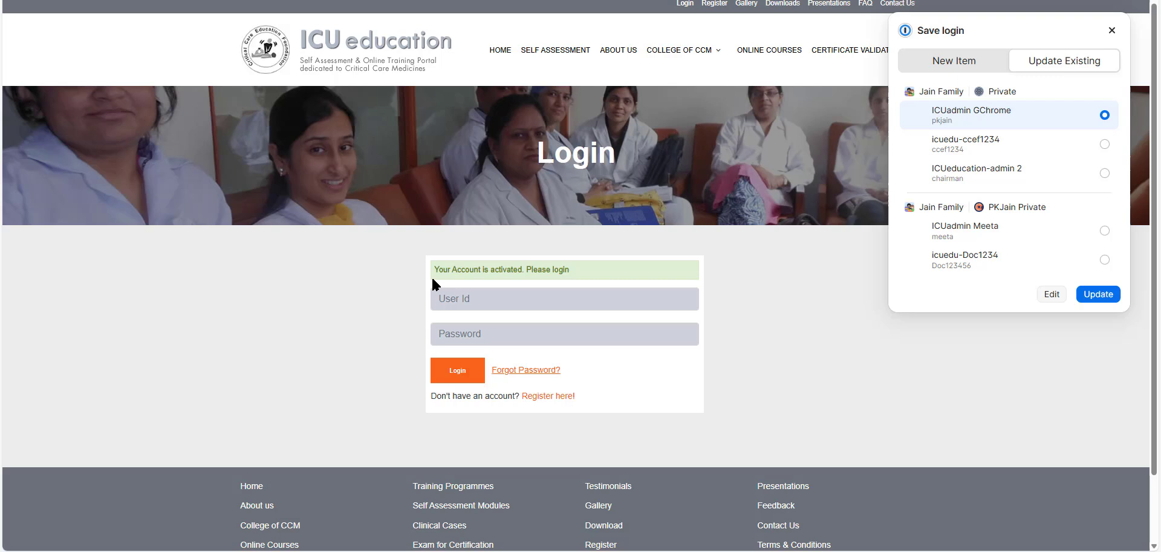
left_click(464, 300)
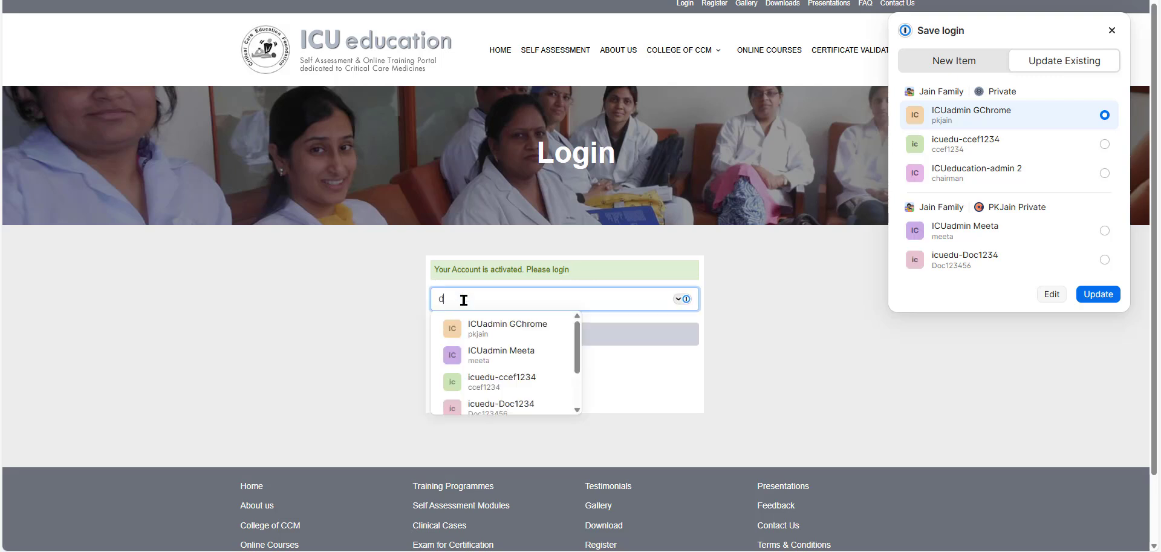
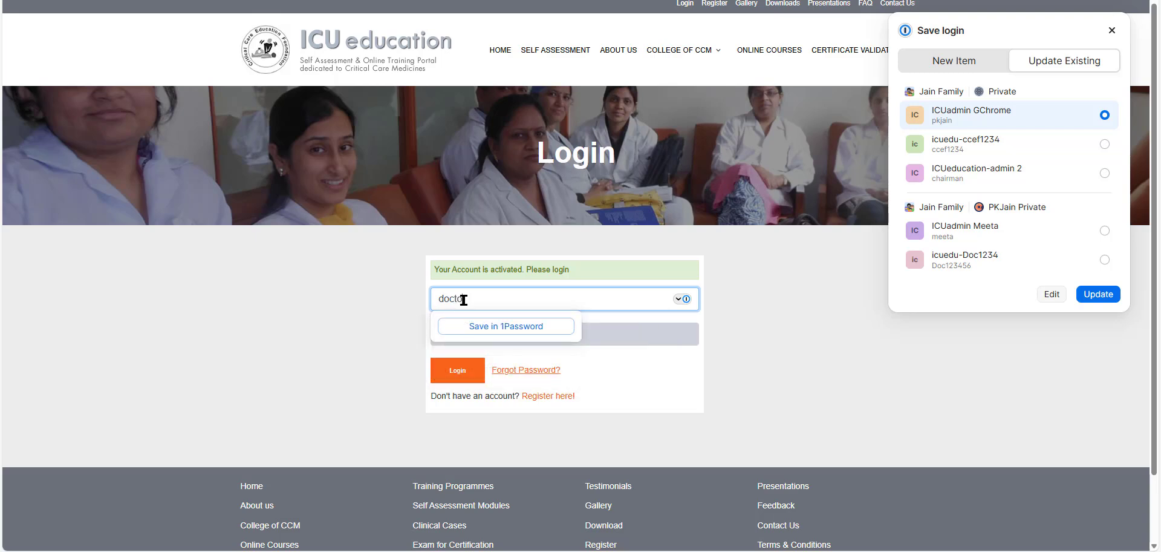
left_click(372, 363)
left_click(457, 334)
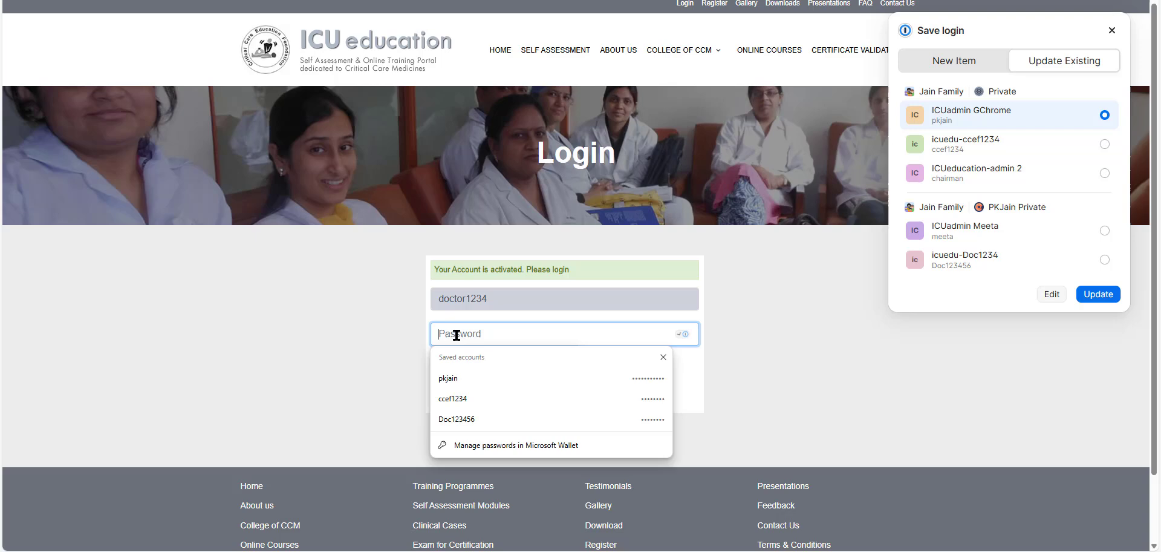
left_click(320, 340)
left_click(464, 379)
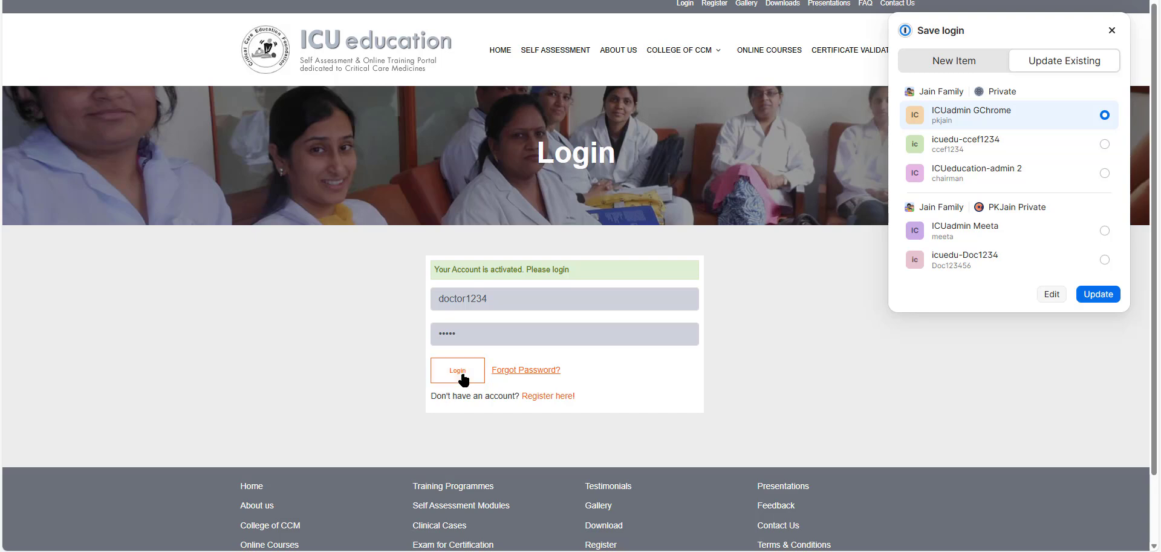
- Re-enter the full account password after the failed login and sign in
left_click(544, 332)
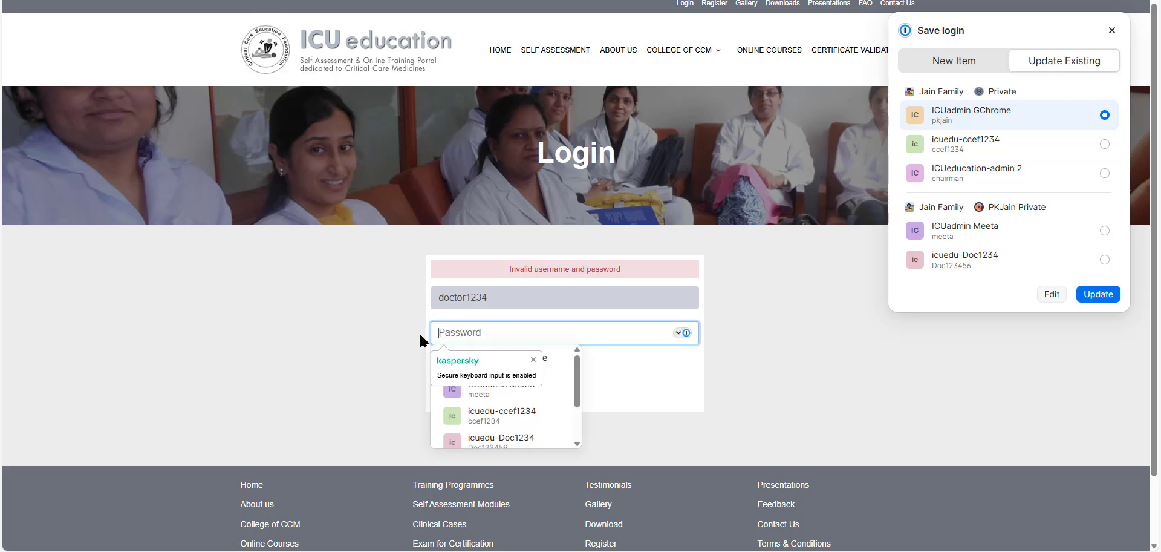
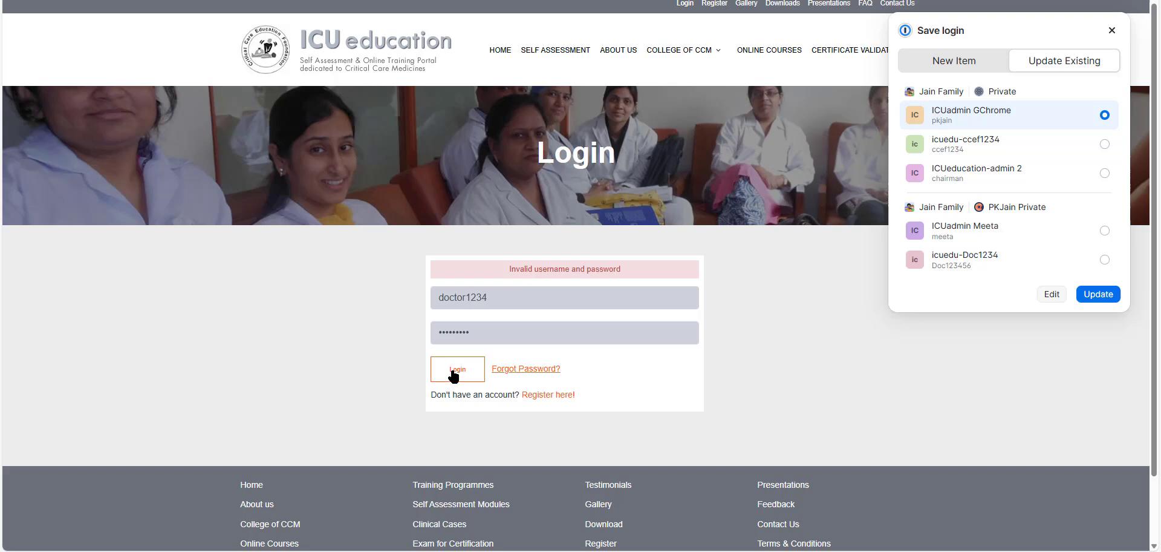
left_click(455, 372)
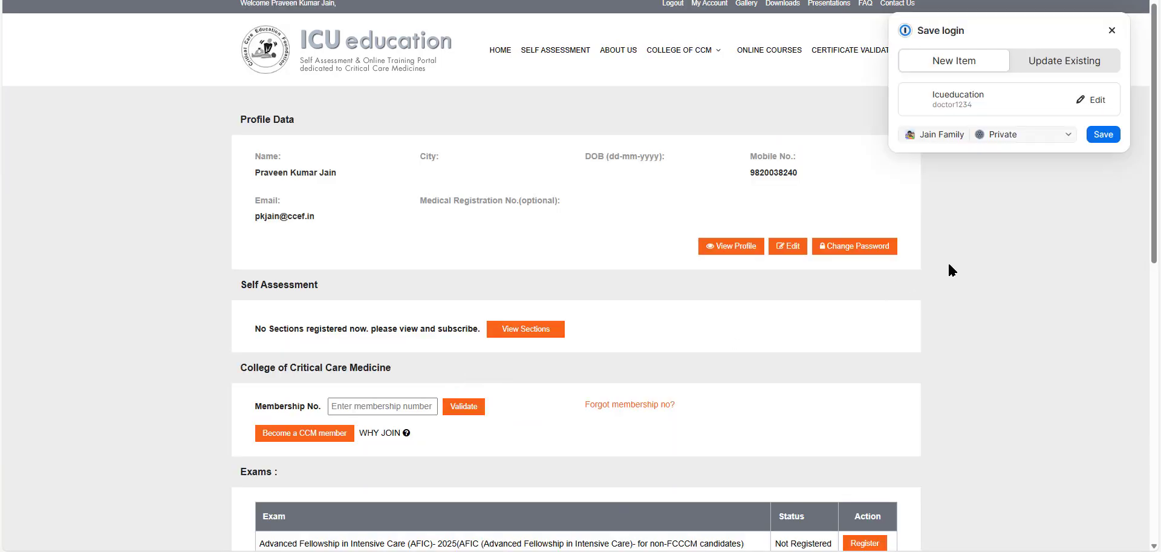
- Close the 1Password Save login popup and scroll down to the dashboard's Exams list
left_click(1111, 30)
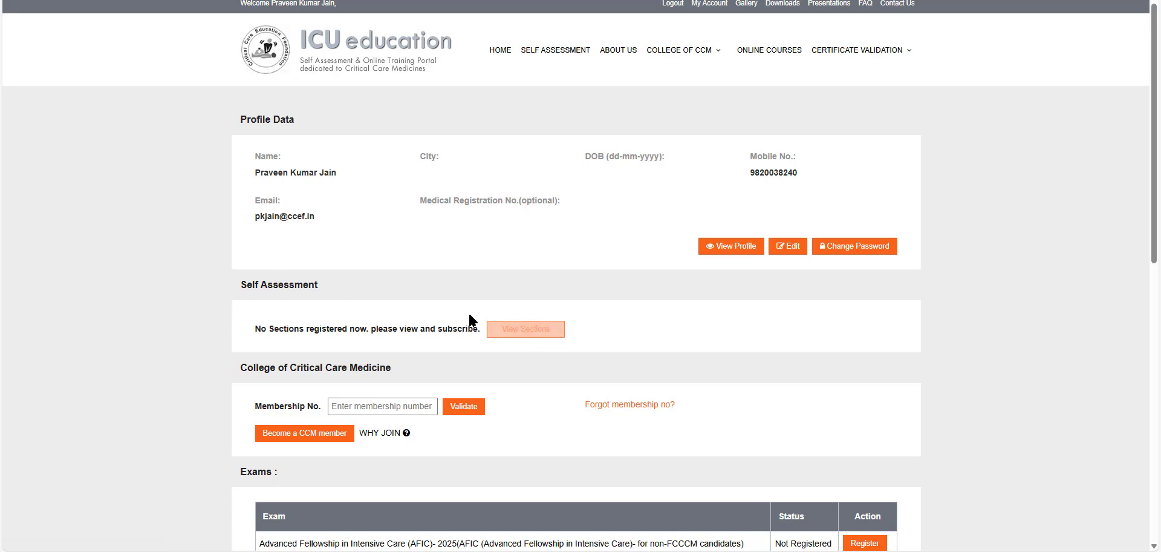
scroll(454, 418, "down", 3)
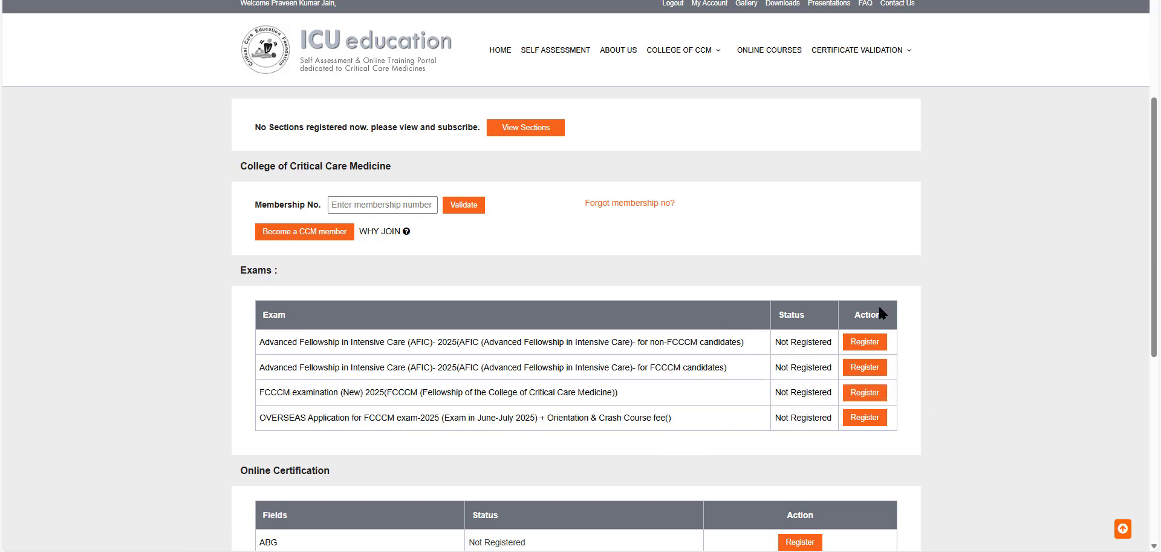
- Return to the top of the dashboard and go to ONLINE COURSES in the main navigation
scroll(886, 315, "down", 6)
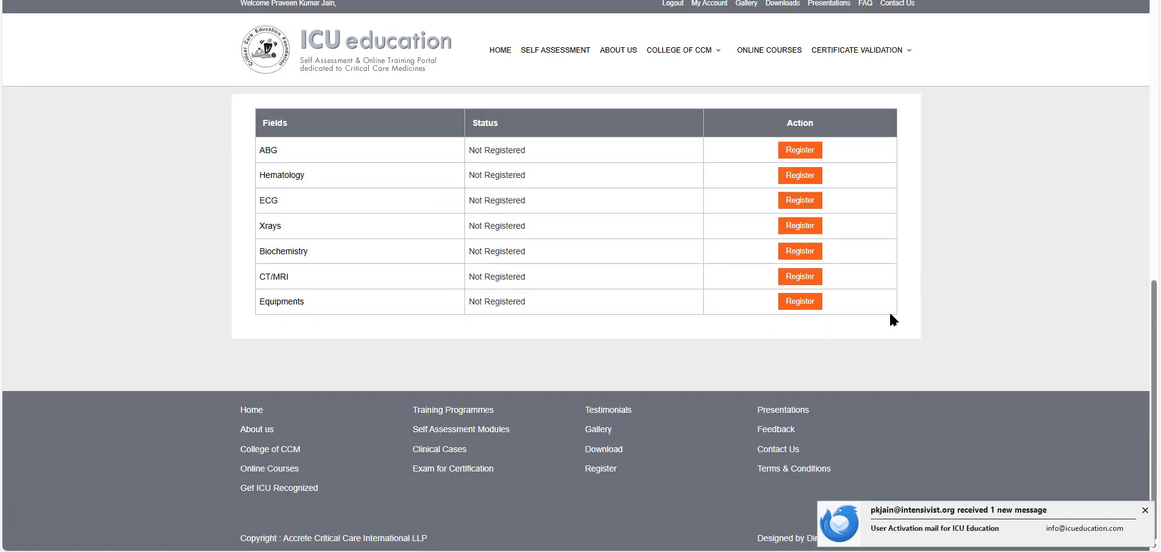
scroll(845, 323, "up", 10)
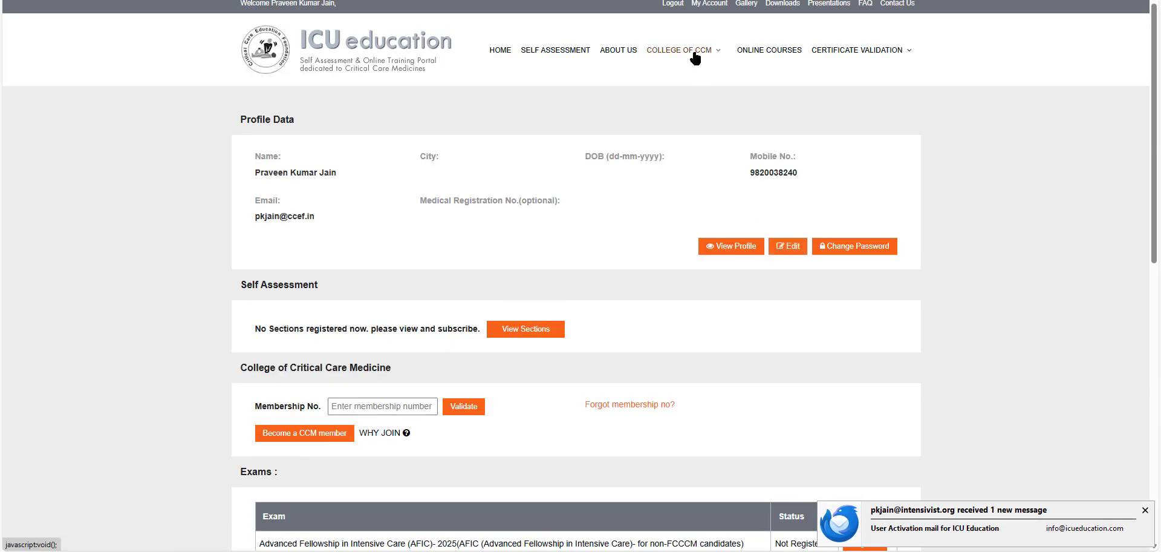
mouse_move(695, 53)
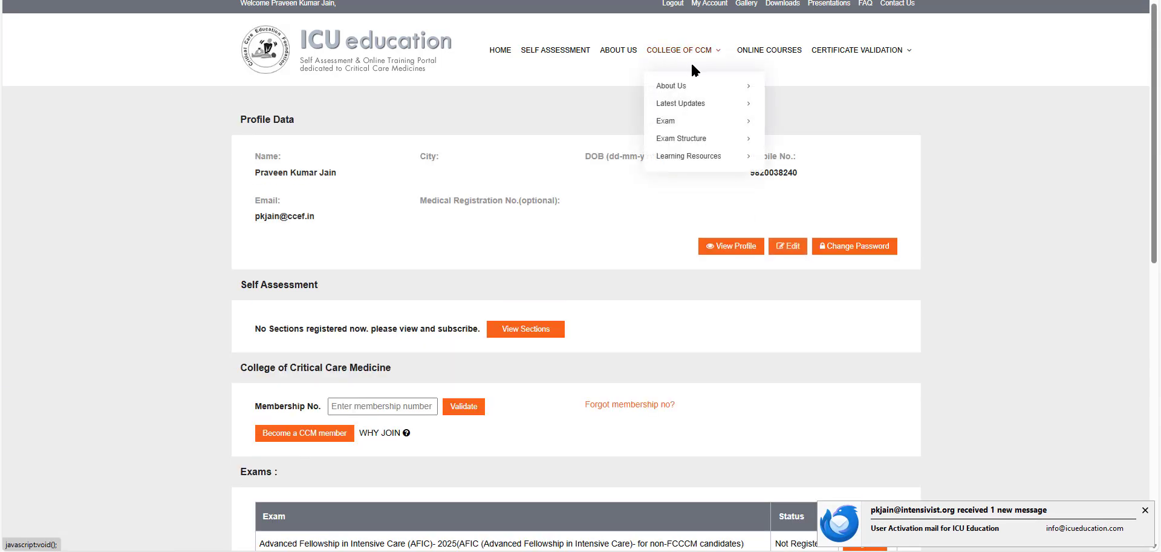
left_click(761, 54)
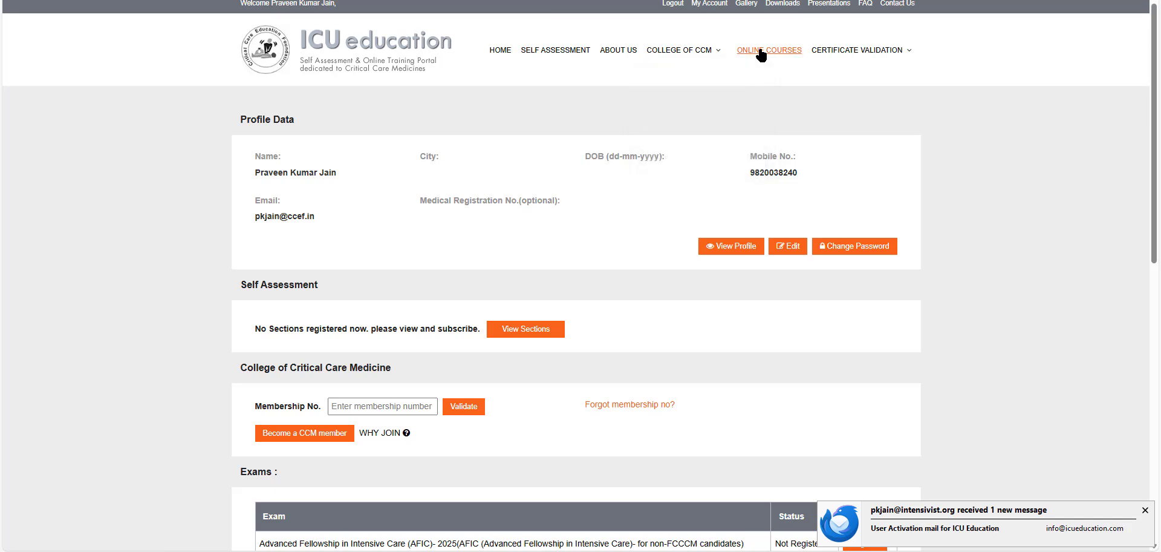